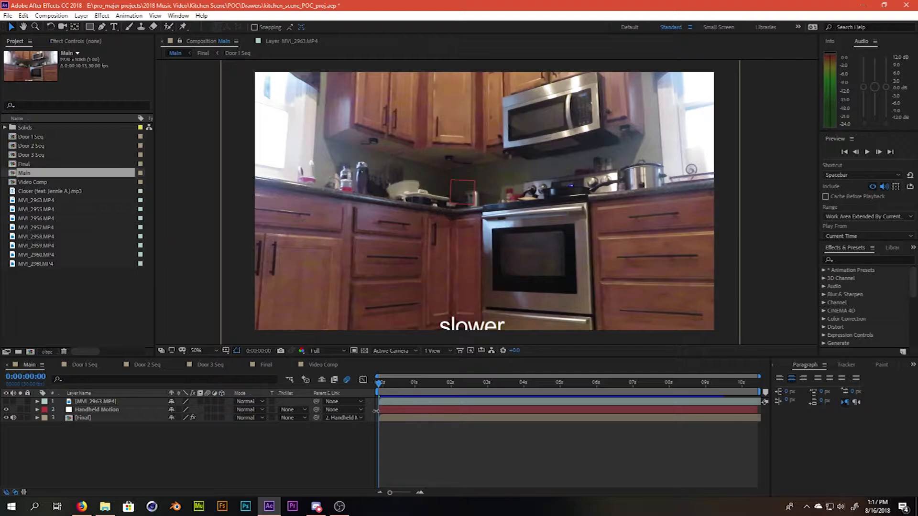
- Preview the kitchen drawer animation in the Main composition, both full screen and in the standard workspace
key(space)
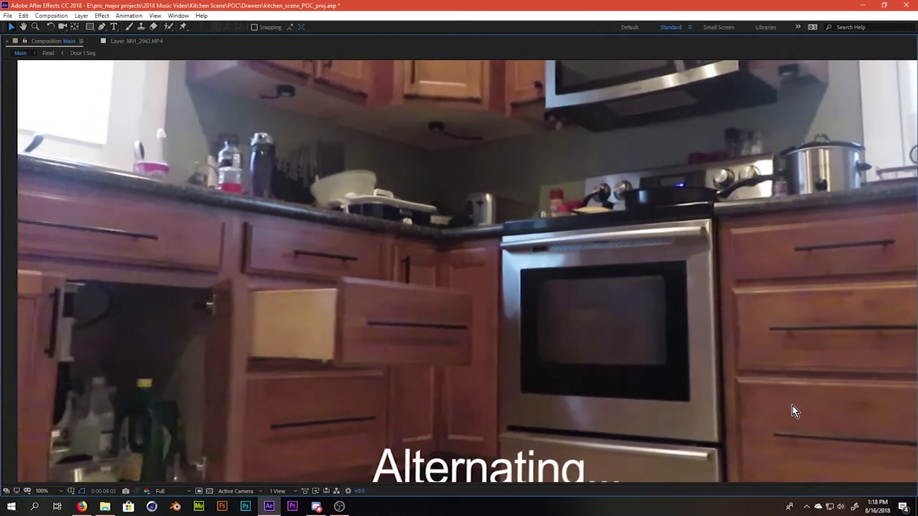
key(space)
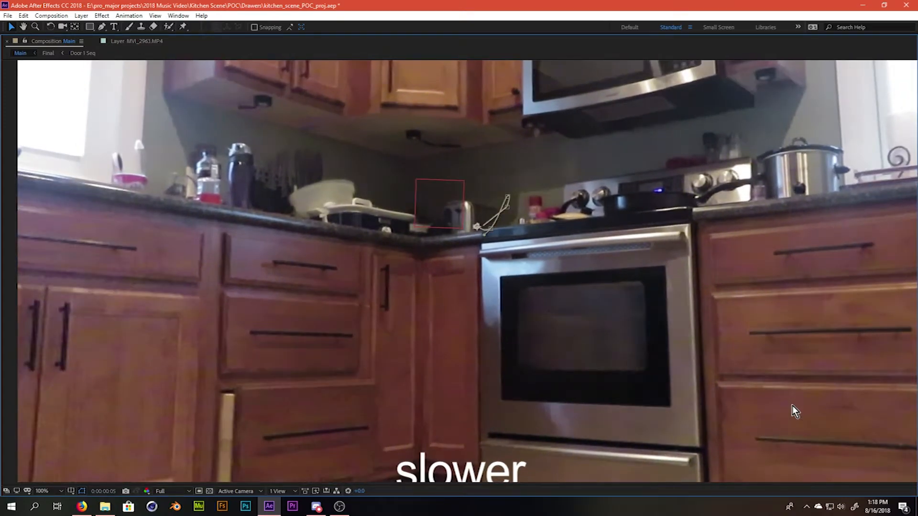
key(grave)
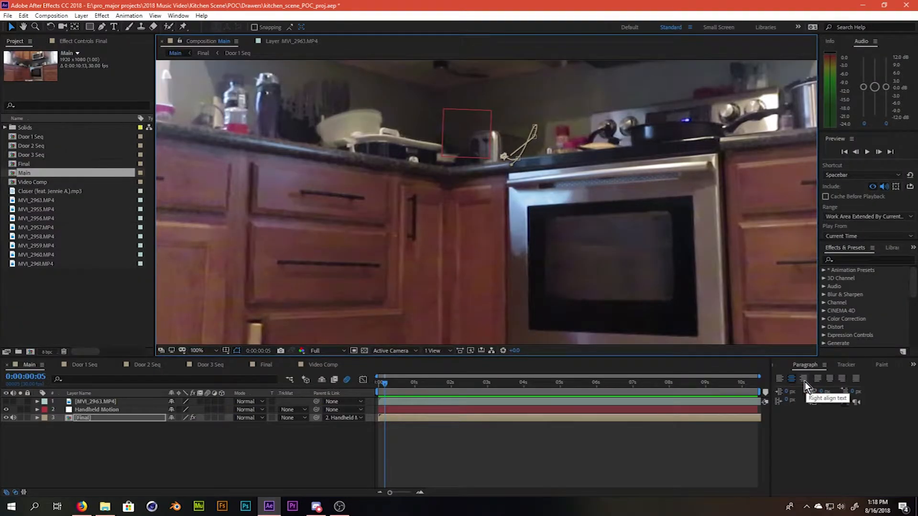
scroll(715, 260, down, 1)
drag(716, 260, 676, 285)
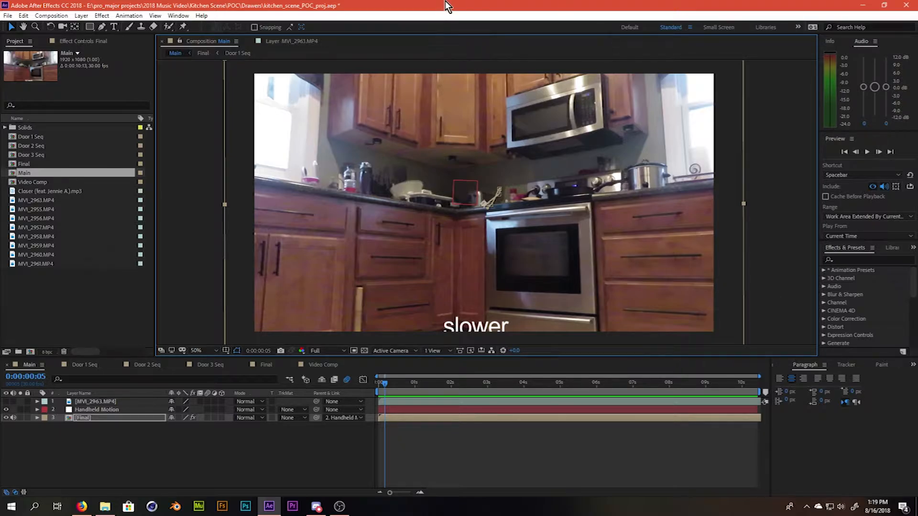
drag(391, 384, 543, 375)
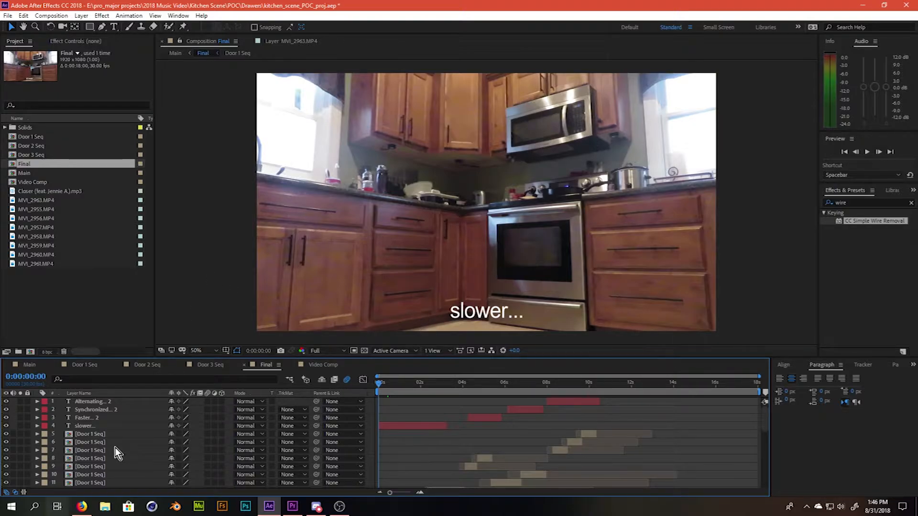
- Hide the Base Footage layer in the Final composition and check the isolated door and drawer sequences over time
scroll(117, 453, down, 8)
click(6, 475)
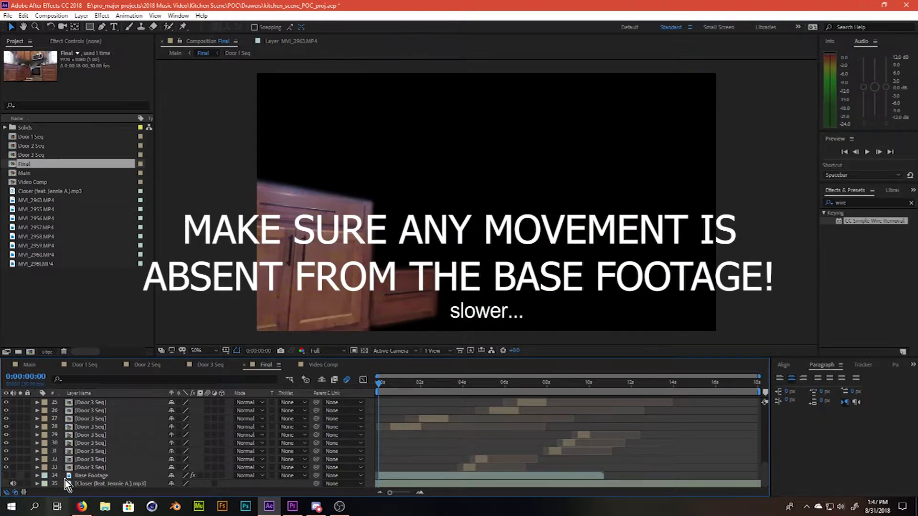
click(5, 476)
click(6, 475)
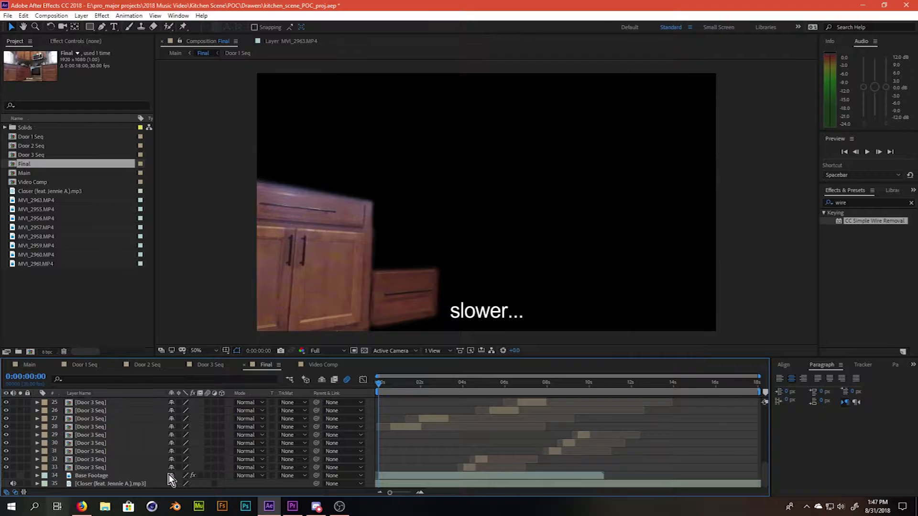
click(79, 475)
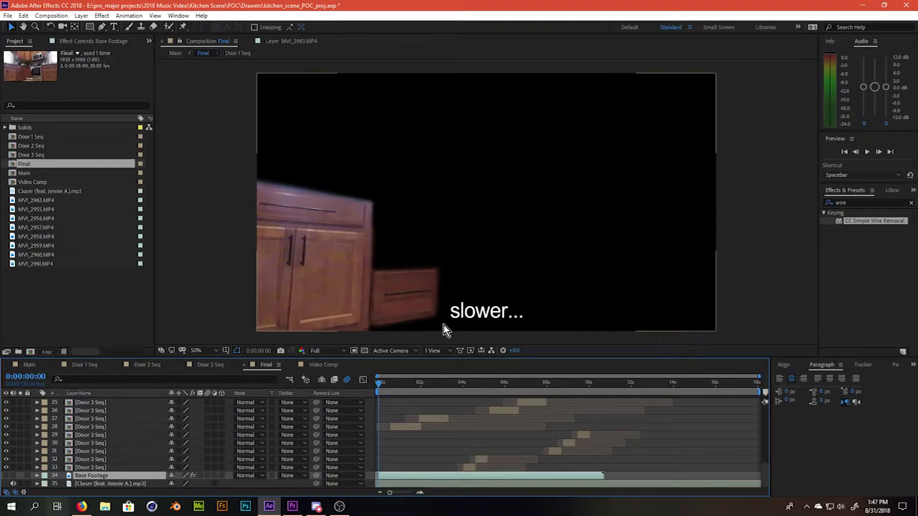
drag(380, 385, 418, 387)
scroll(100, 442, up, 6)
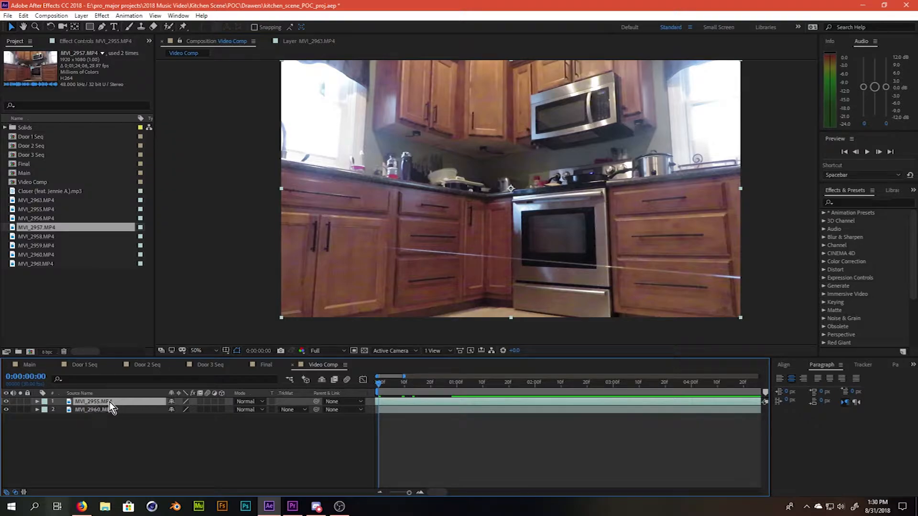
- Draw a closed four-point mask around the right door of the lower-left cabinet on MVI_2955.MP4 at 0:00:01:05
drag(406, 386, 470, 382)
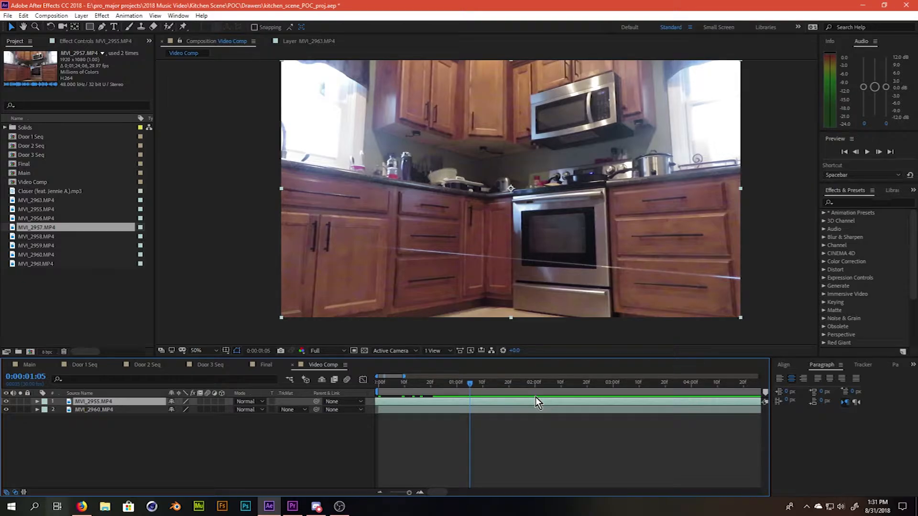
scroll(317, 219, up, 4)
scroll(319, 222, down, 4)
drag(263, 225, 372, 178)
scroll(372, 178, up, 1)
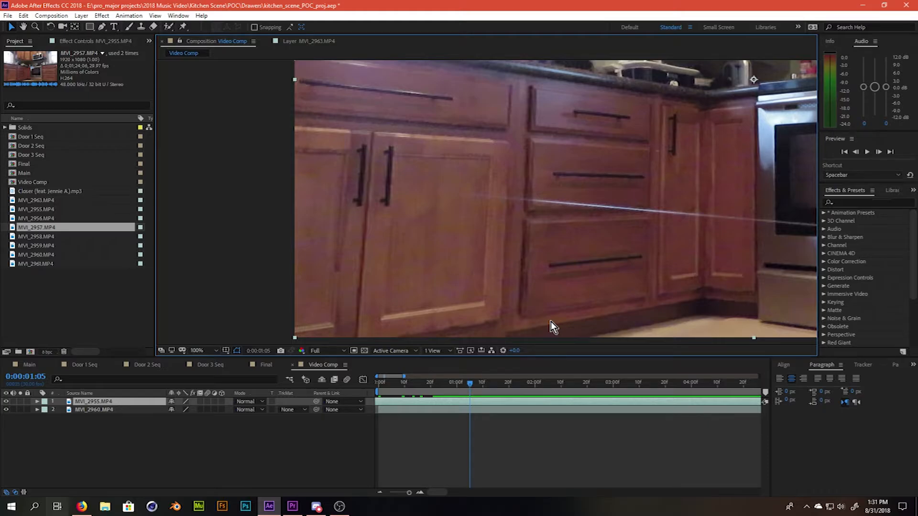
click(101, 27)
click(511, 139)
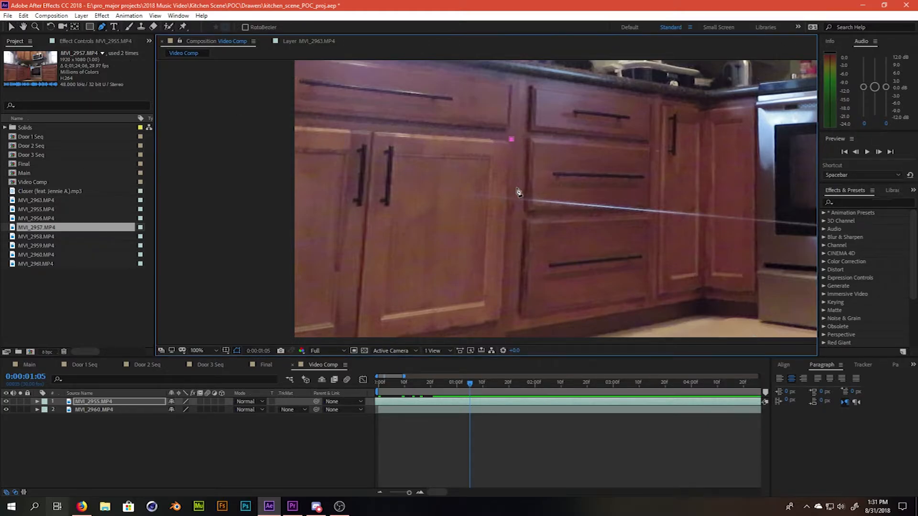
click(500, 320)
click(358, 341)
click(376, 130)
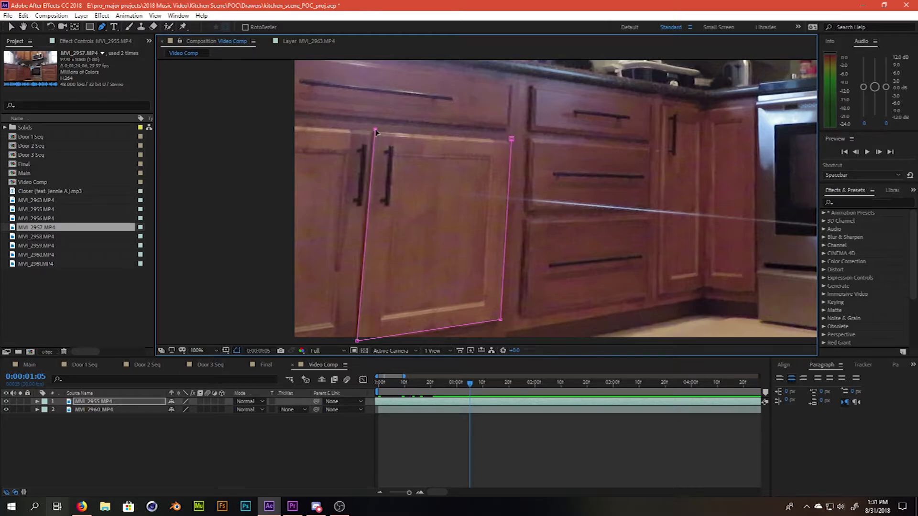
click(511, 139)
drag(511, 139, 489, 110)
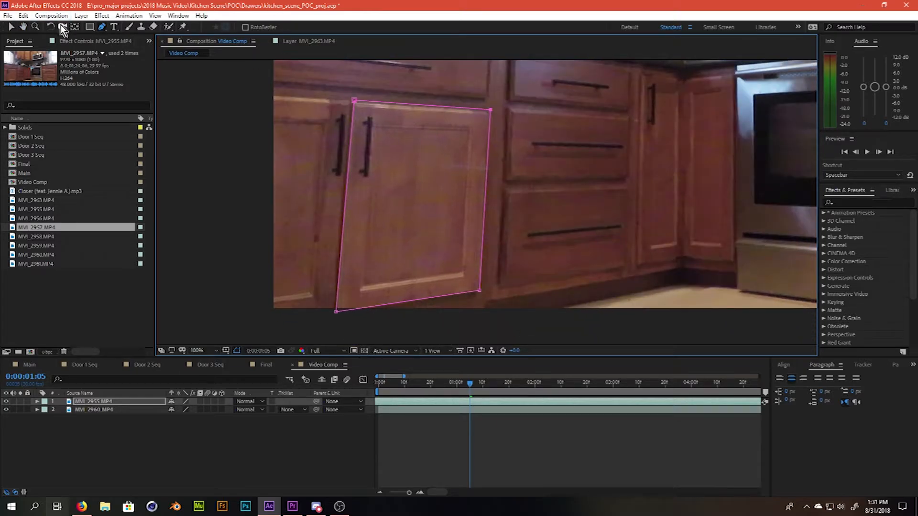
- Try moving the mask's left edge inward to the edge of the opening door at 0:00:01:24
click(11, 27)
drag(355, 103, 417, 103)
drag(470, 384, 520, 389)
drag(337, 311, 404, 316)
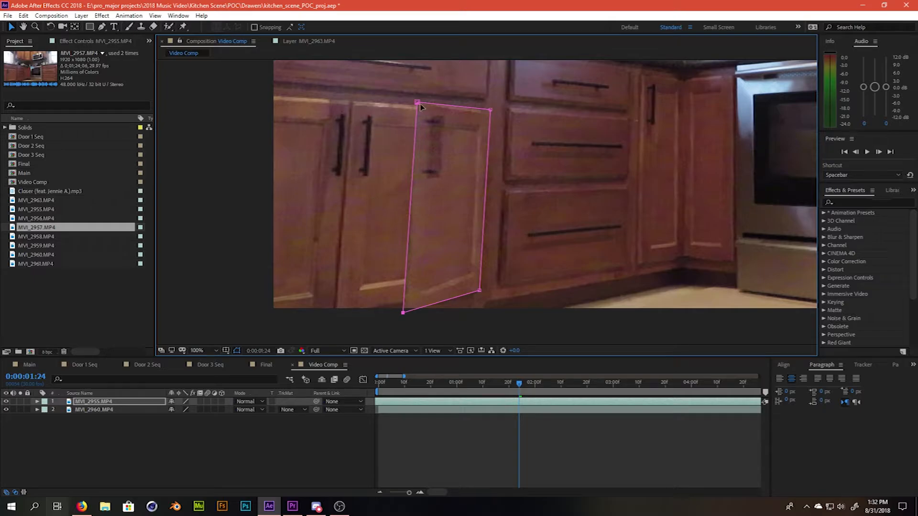
- Widen the mask's left edge back to the cabinet frame and add mask points beside its two right corners
drag(422, 101, 356, 97)
drag(403, 314, 334, 324)
click(102, 26)
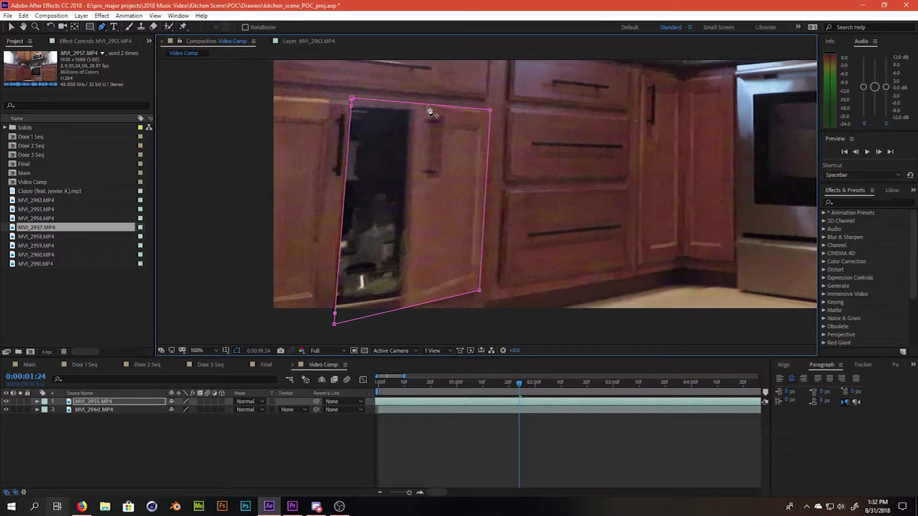
drag(483, 381, 477, 381)
click(480, 109)
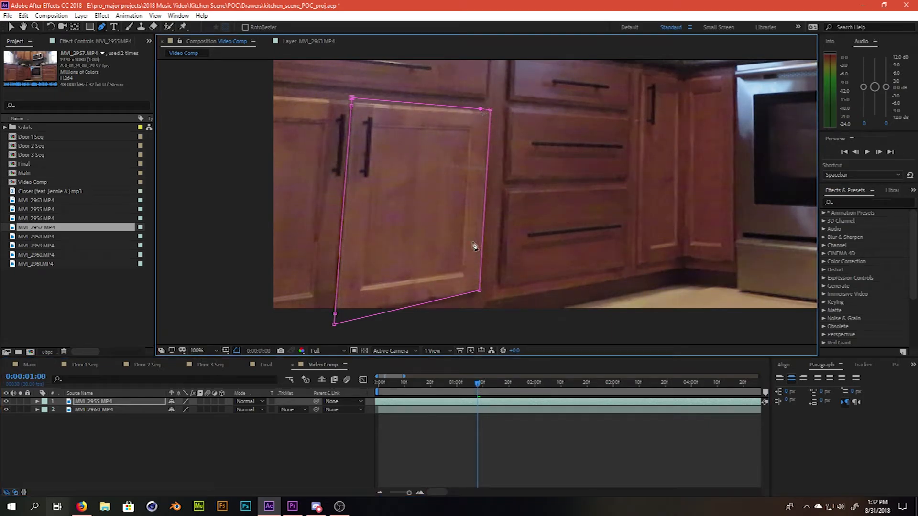
click(470, 293)
key(v)
- Raise the added point on the mask's top edge and turn on Mask Path keyframing at 0:00:01:07
drag(495, 383, 522, 385)
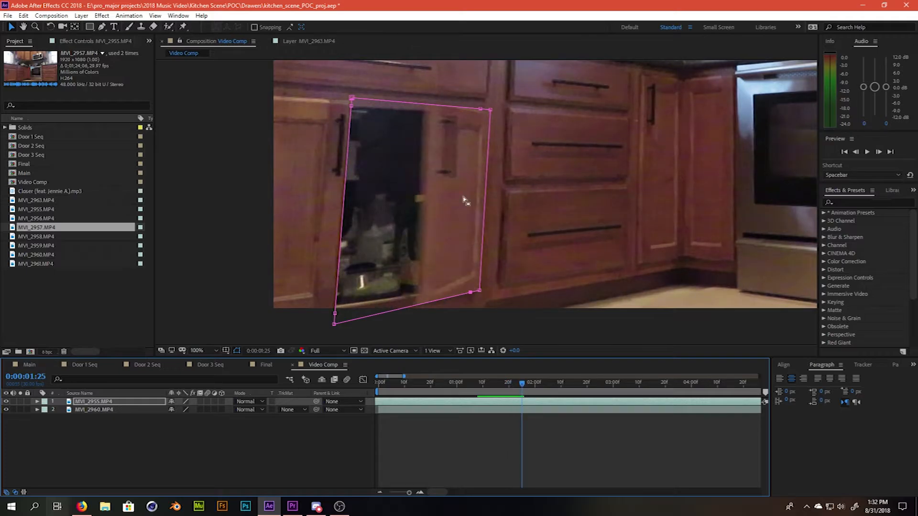
drag(481, 112, 490, 100)
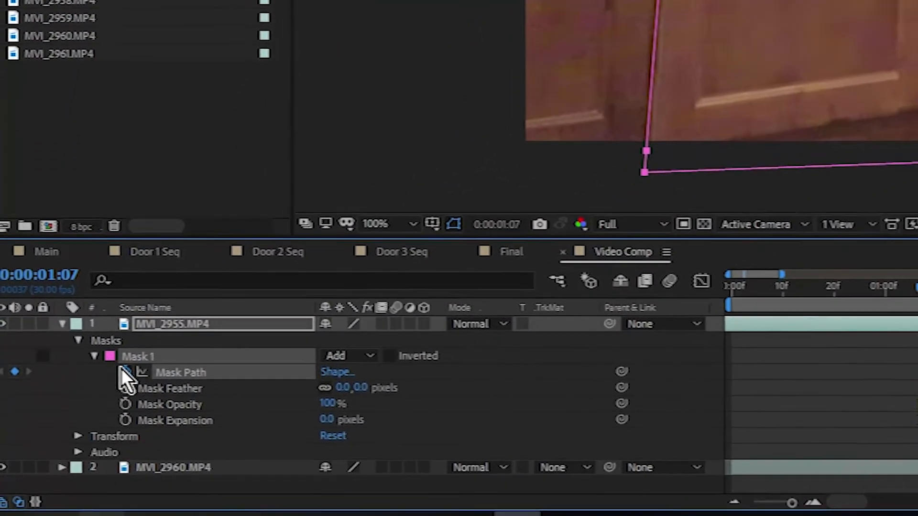
click(70, 426)
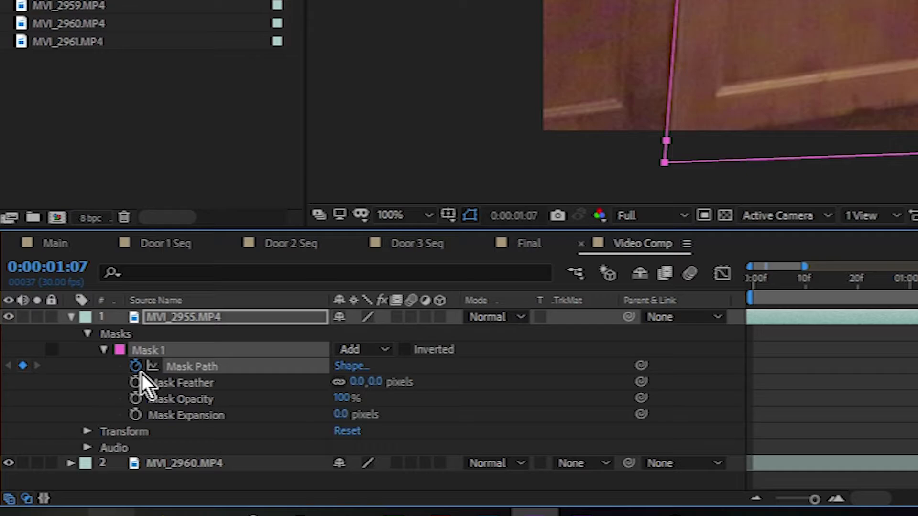
- Advance to 0:00:02:00 and keyframe the mask's right edge outward so it encloses the swinging cabinet door
key(Page_Down)
key(Page_Down)
key(Page_Down)
key(Page_Down)
key(Page_Down)
key(Page_Down)
key(Page_Down)
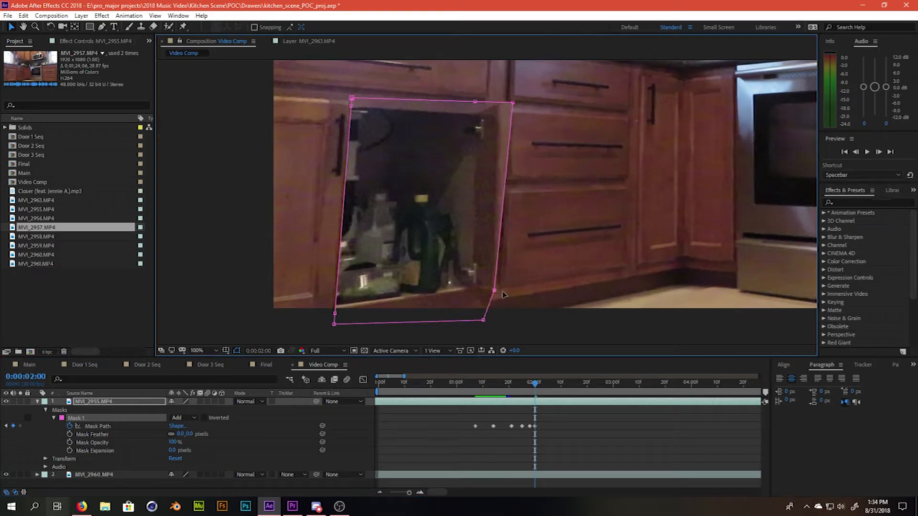
drag(504, 295, 505, 320)
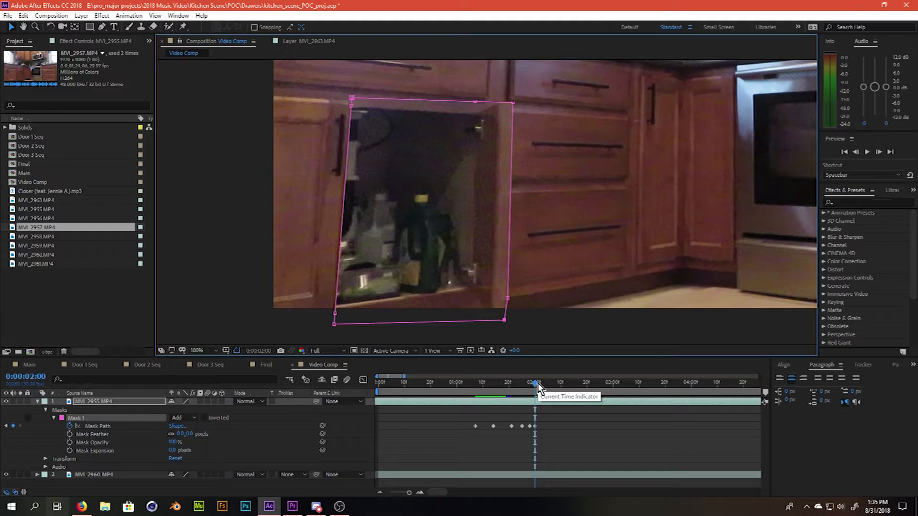
drag(513, 103, 519, 103)
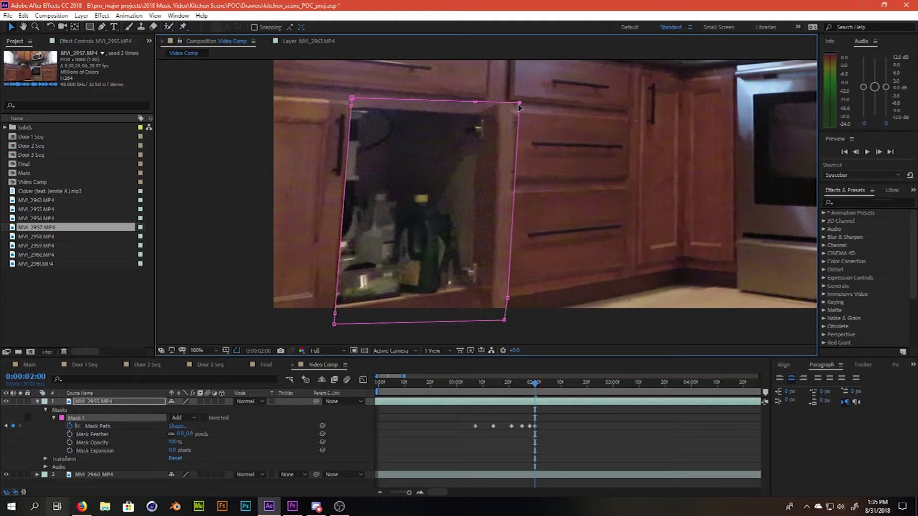
drag(509, 304, 514, 323)
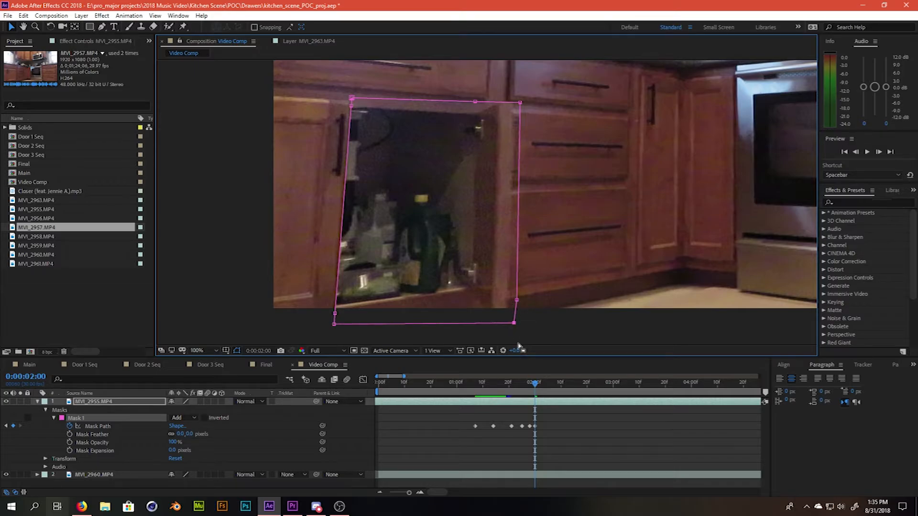
drag(519, 103, 523, 102)
drag(518, 302, 522, 302)
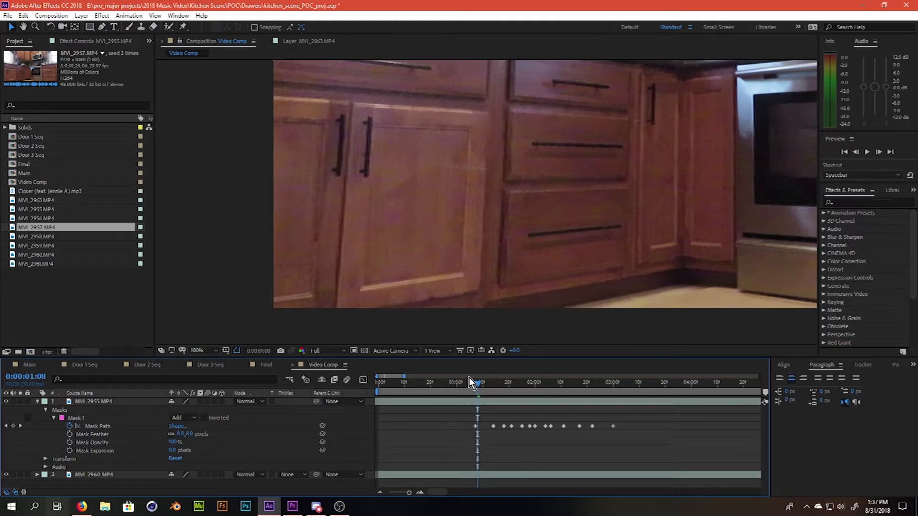
- Play back the masked cabinet door opening from 0:00:01:07 and check it against the whole kitchen
click(475, 389)
key(space)
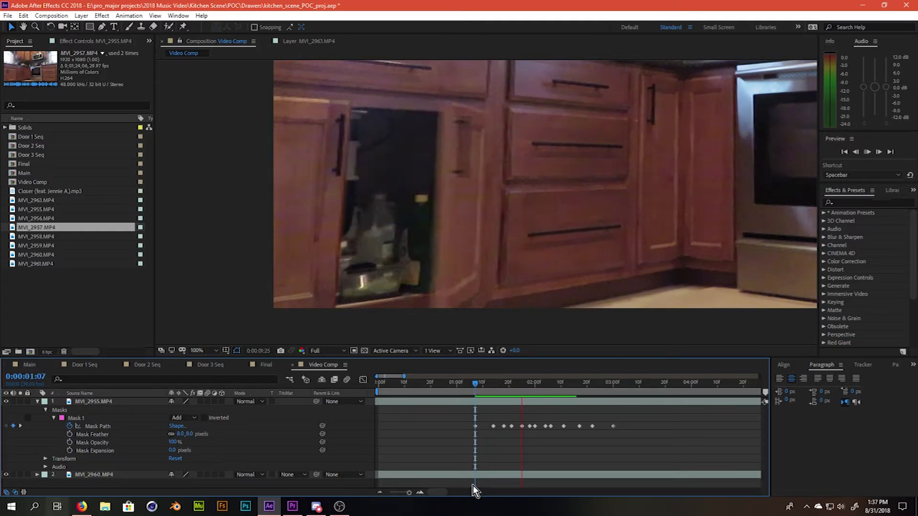
key(space)
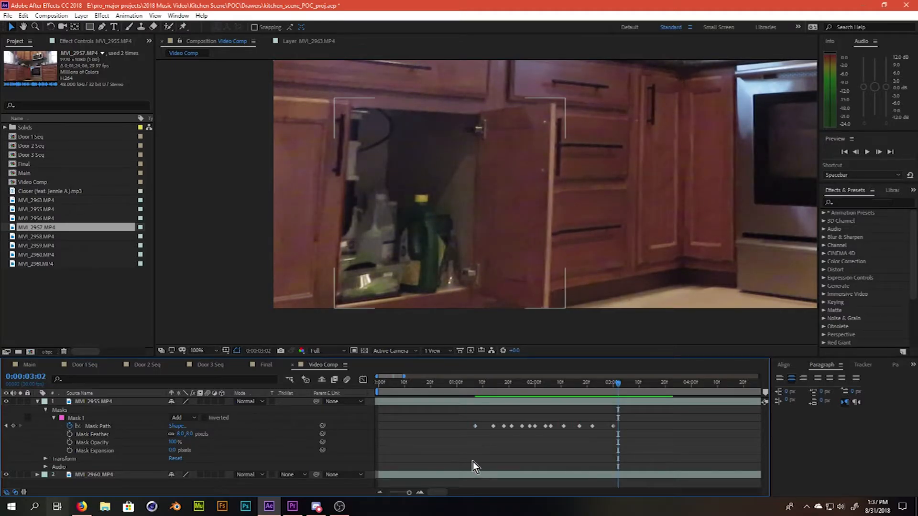
scroll(619, 224, down, 1)
drag(555, 192, 565, 217)
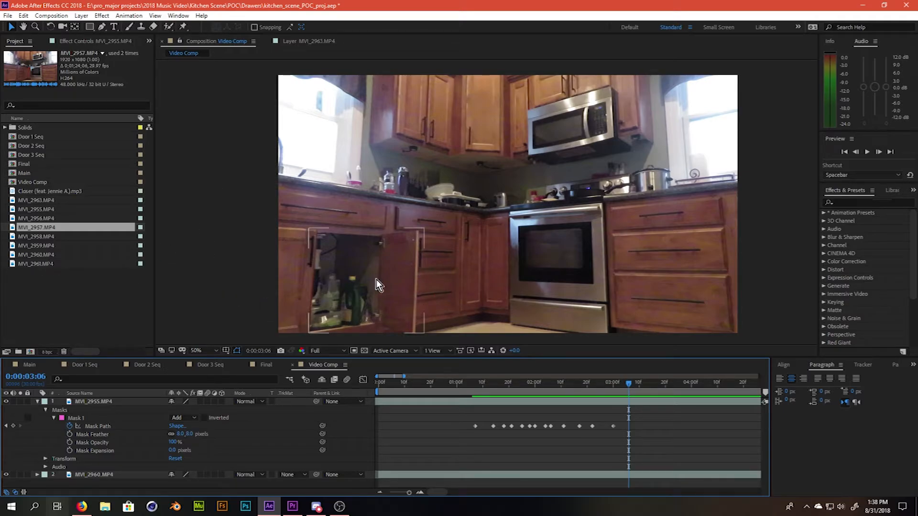
- Apply Brightness & Contrast to MVI_2955.MP4, with Brightness set to -20 and Contrast set to 1
click(472, 383)
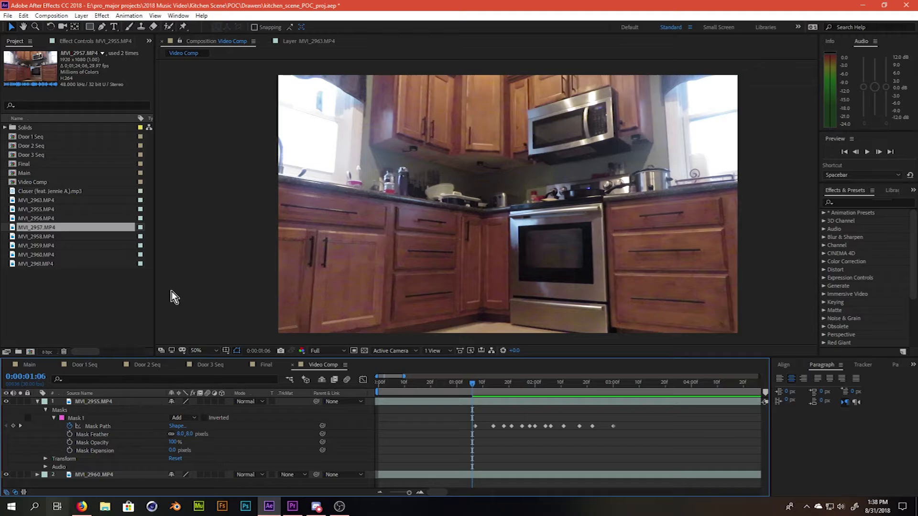
click(354, 281)
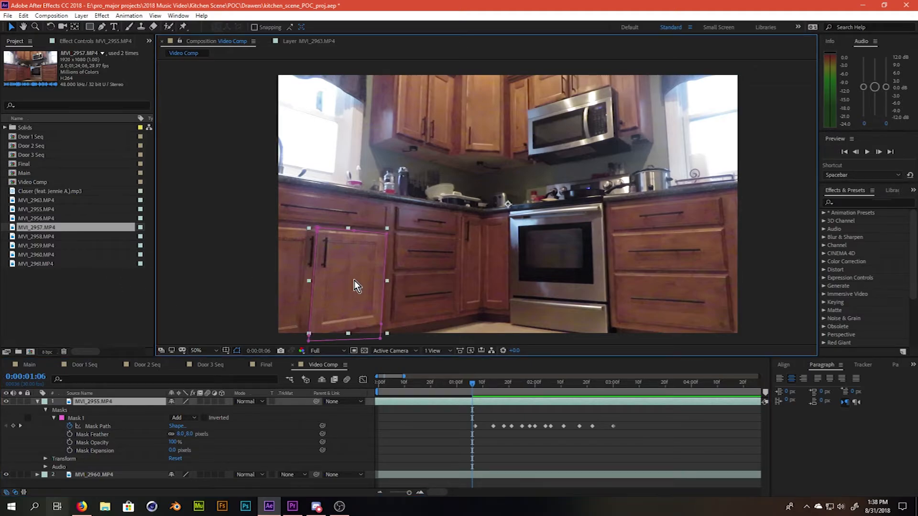
click(84, 42)
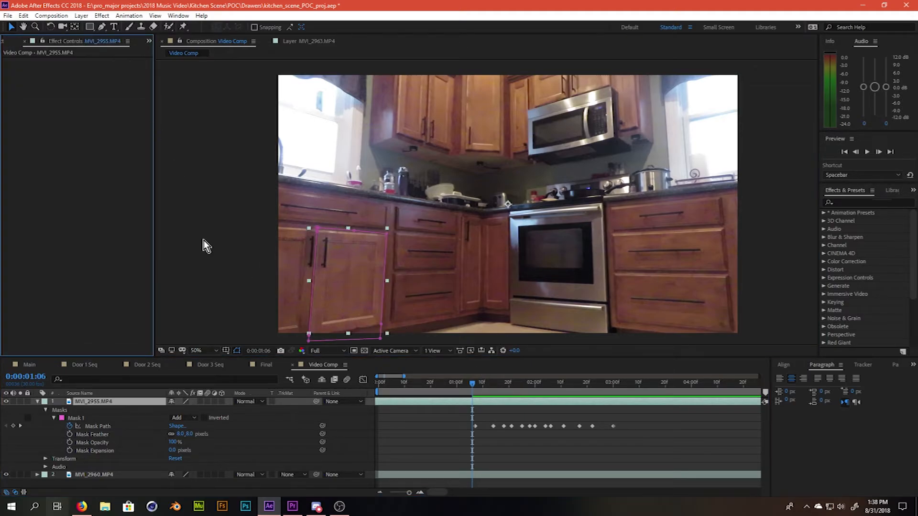
click(854, 201)
text(brightnes)
drag(879, 221, 82, 73)
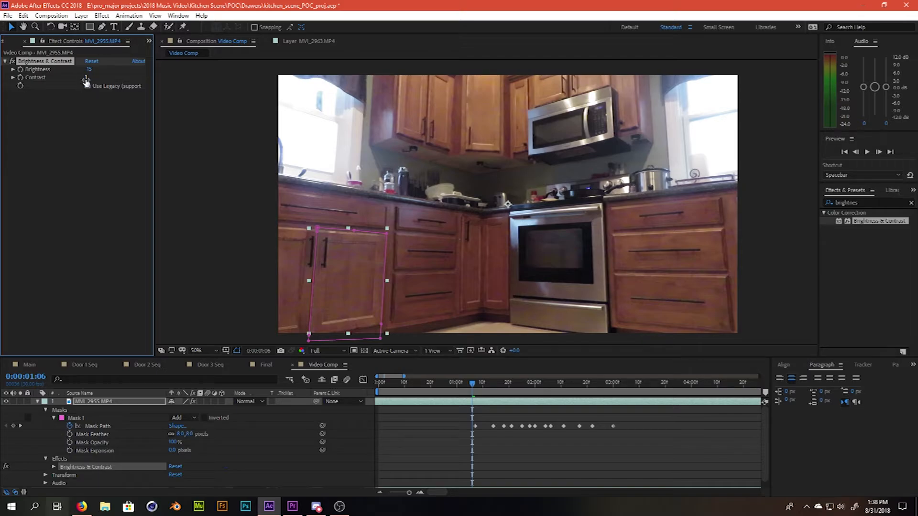
click(88, 70)
key(Return)
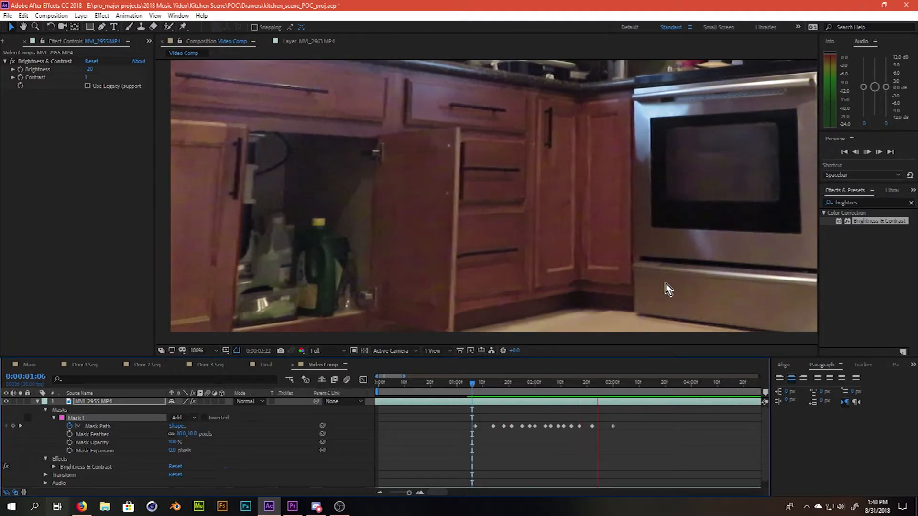
- Deselect the masked MVI_2955.MP4 layer and inspect the whole composite at 0:00:03:09 without the mask outline
scroll(667, 286, down, 2)
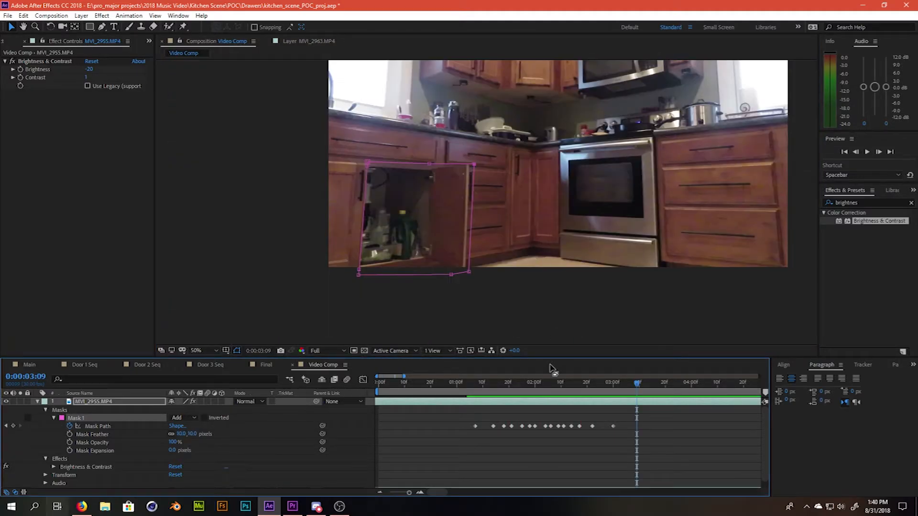
key(ctrl+t)
click(516, 326)
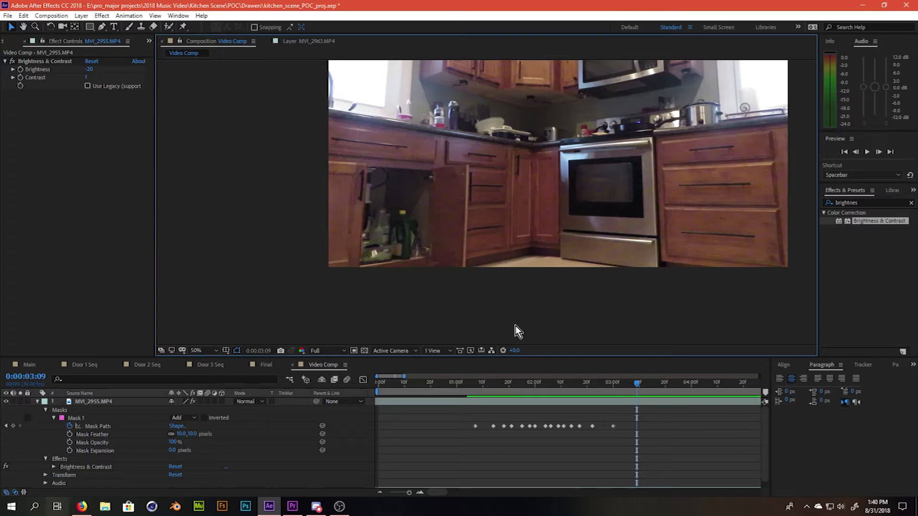
- Go to the door's first opening frame at 0:00:01:07 and apply CC Simple Wire Removal to MVI_2955.MP4
scroll(503, 294, up, 2)
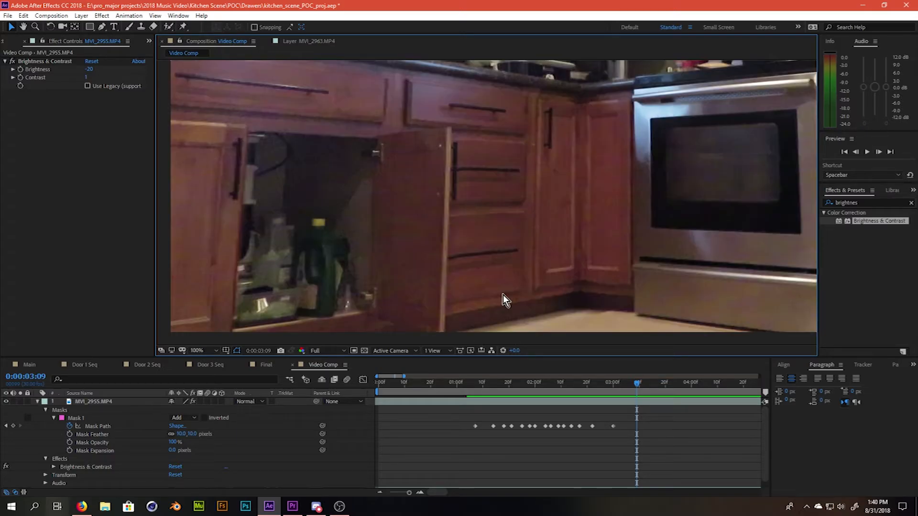
click(474, 383)
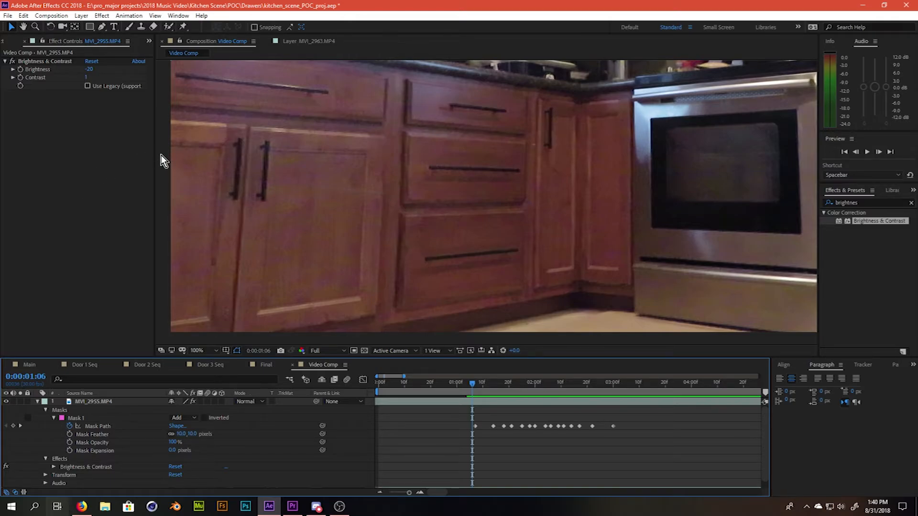
mouse_move(473, 384)
mouse_down()
mouse_move(514, 390)
mouse_move(472, 384)
mouse_move(511, 382)
mouse_move(478, 387)
mouse_up()
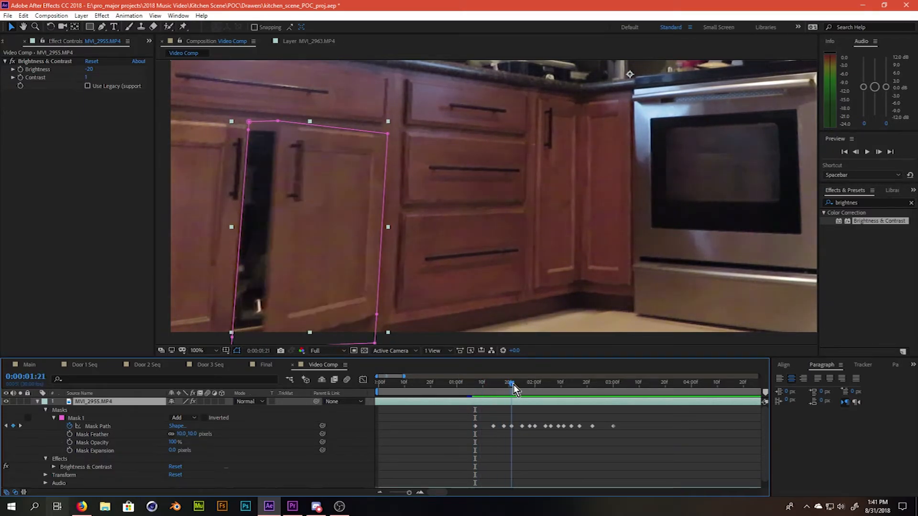
click(868, 201)
double_click(868, 202)
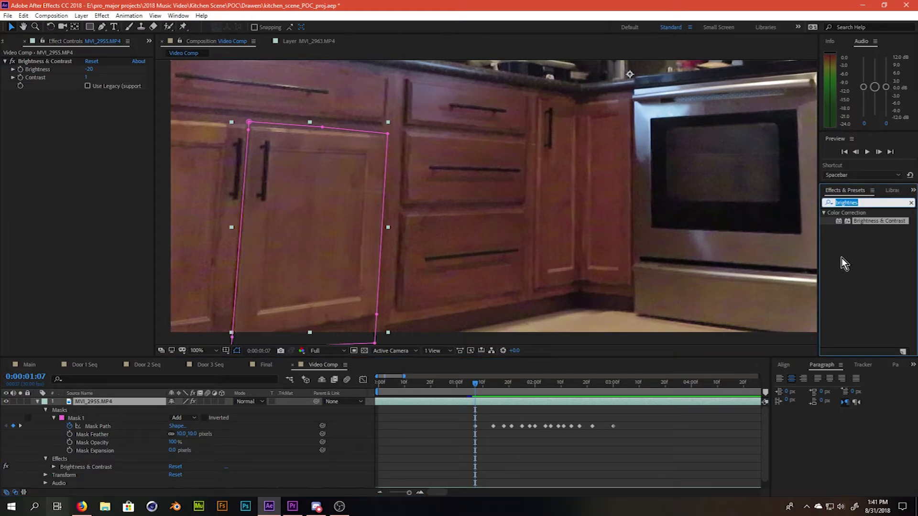
key(BackSpace)
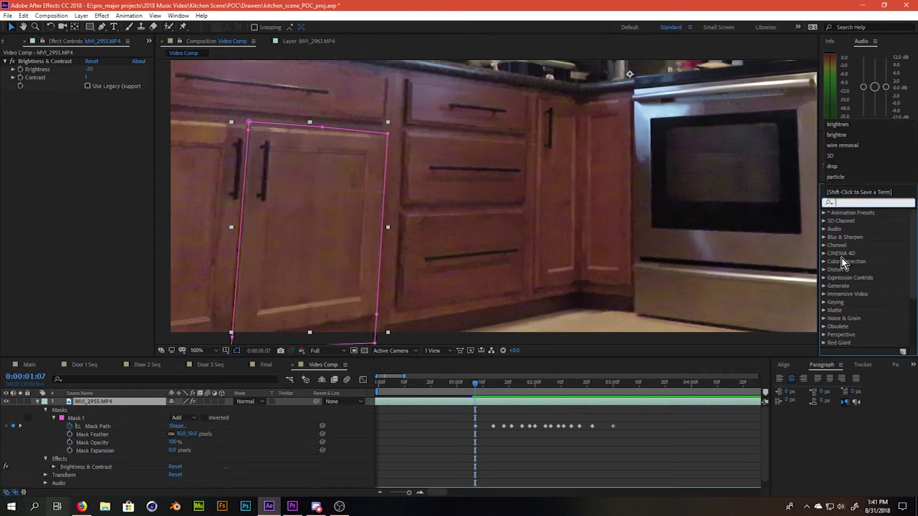
text(wire)
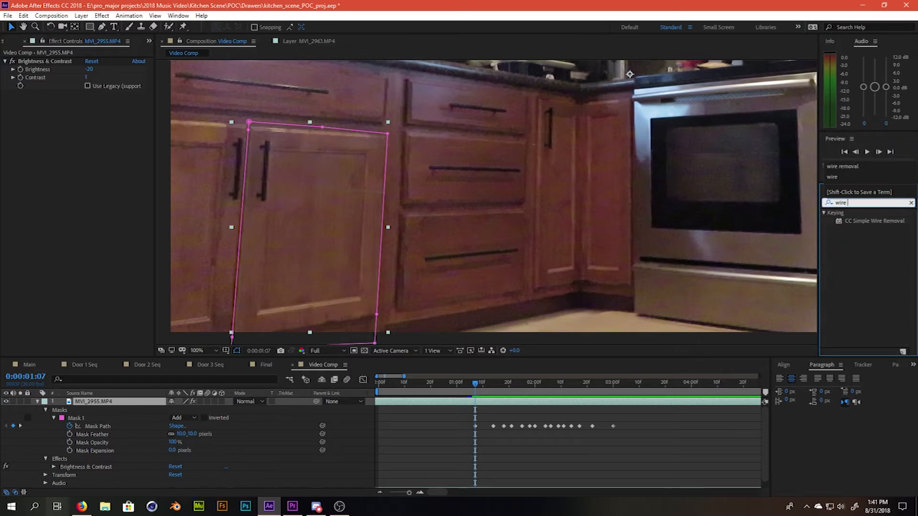
drag(856, 221, 109, 460)
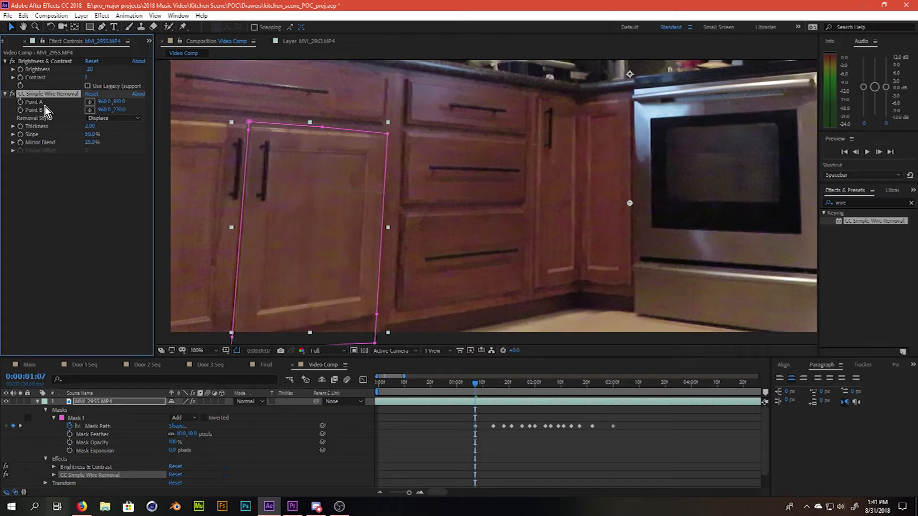
- Place the wire removal points along the wire on the cabinet door, Point A at 201.5,765.5 and Point B at 455.0,789.5
drag(629, 204, 404, 216)
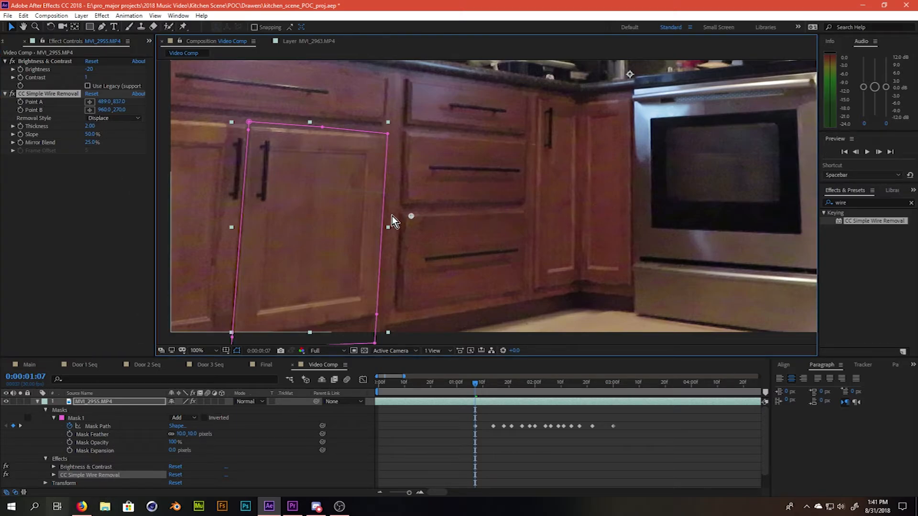
scroll(616, 191, down, 3)
scroll(563, 166, up, 1)
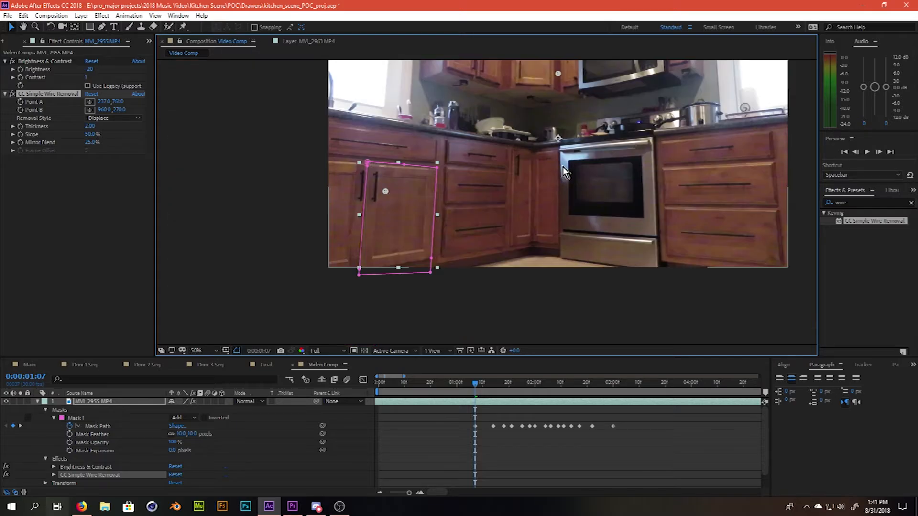
mouse_move(438, 193)
mouse_down()
mouse_move(420, 213)
mouse_move(425, 205)
mouse_up()
scroll(423, 204, up, 1)
drag(341, 184, 407, 200)
scroll(408, 200, up, 1)
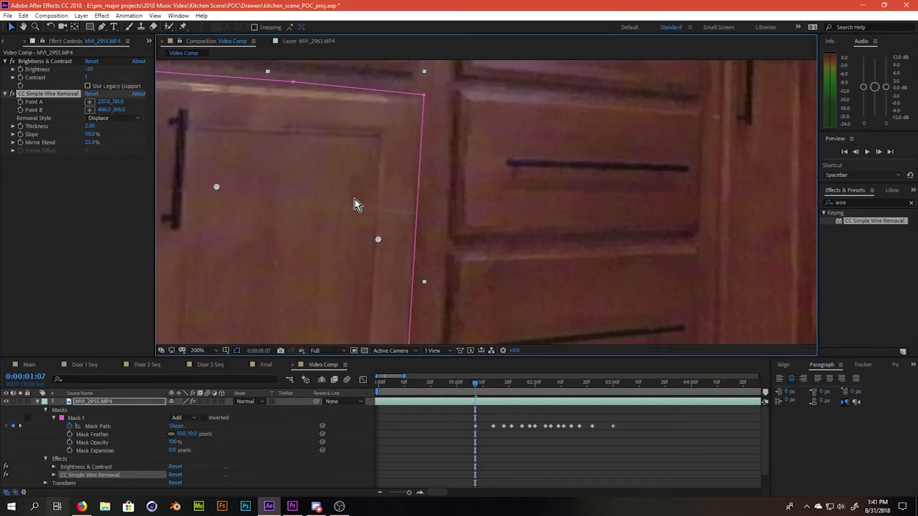
drag(208, 192, 300, 208)
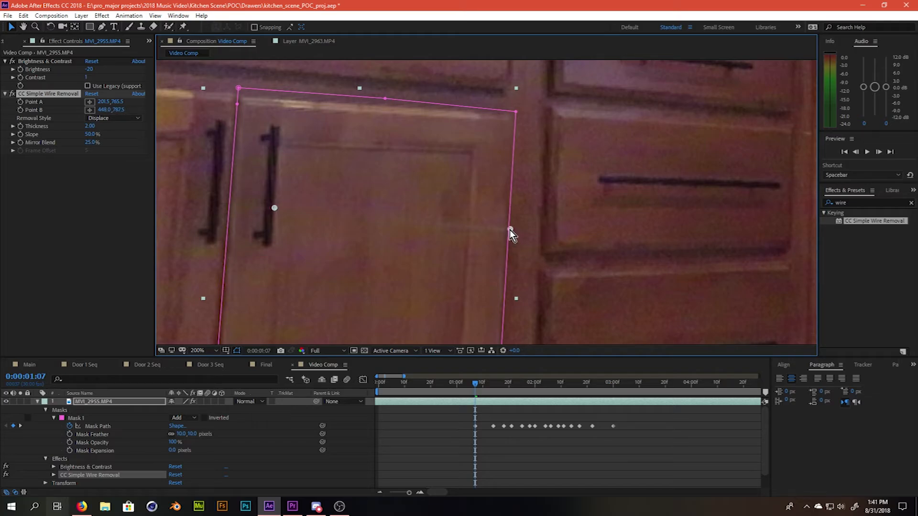
- Set the wire removal Thickness to 8 and compare the door close up and from farther away
click(92, 126)
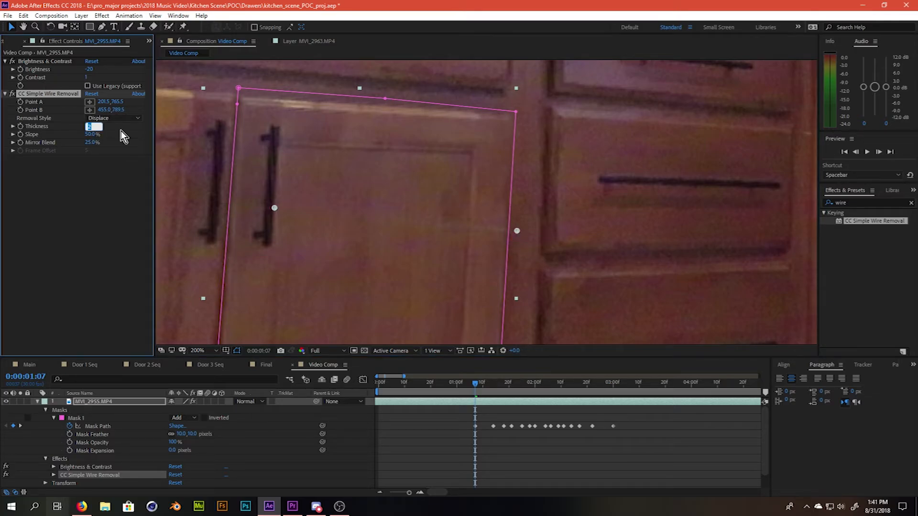
text(8)
key(Return)
scroll(632, 170, down, 2)
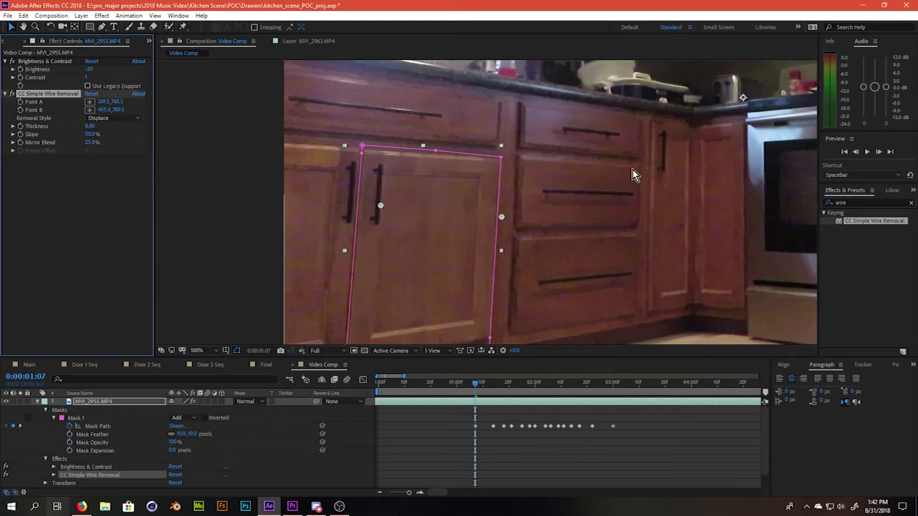
scroll(535, 211, up, 2)
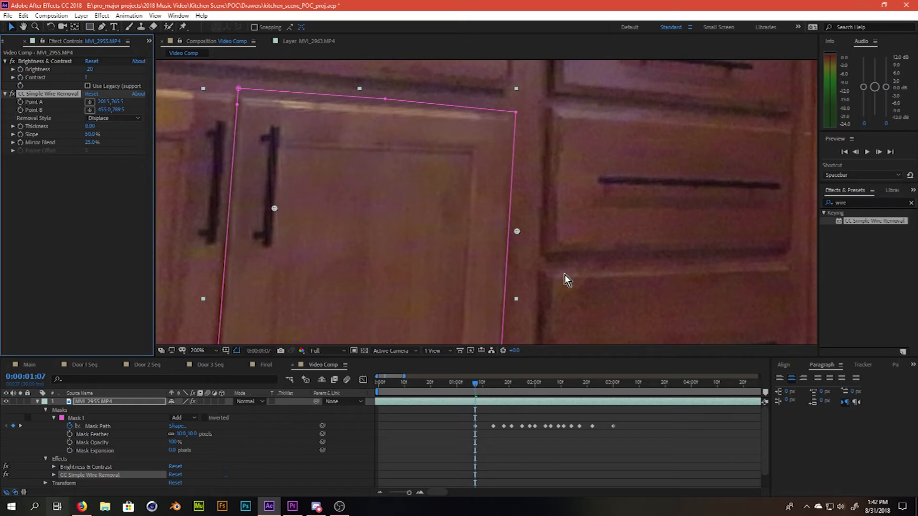
- Start keyframing Point A and Point B of CC Simple Wire Removal at 0:00:01:07
mouse_move(471, 390)
mouse_down()
mouse_move(521, 389)
mouse_move(467, 396)
mouse_move(475, 394)
mouse_up()
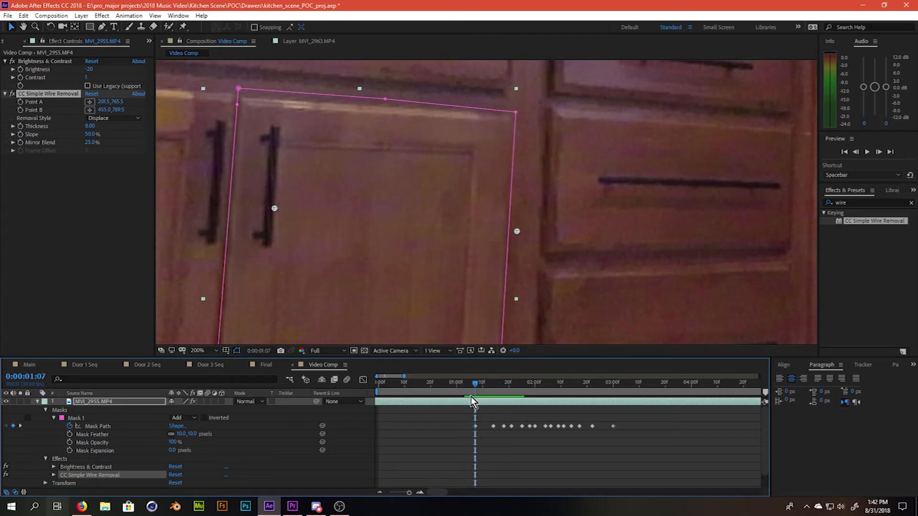
scroll(47, 456, down, 1)
click(54, 460)
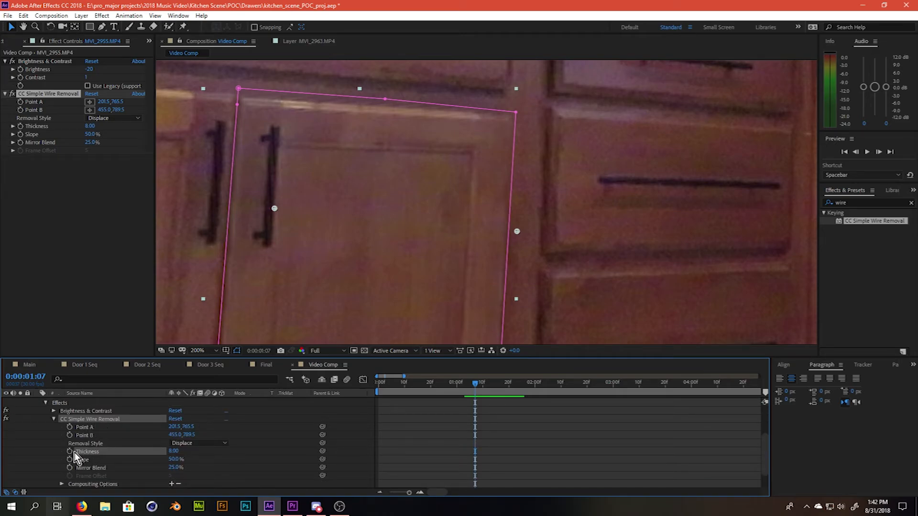
click(70, 427)
click(70, 434)
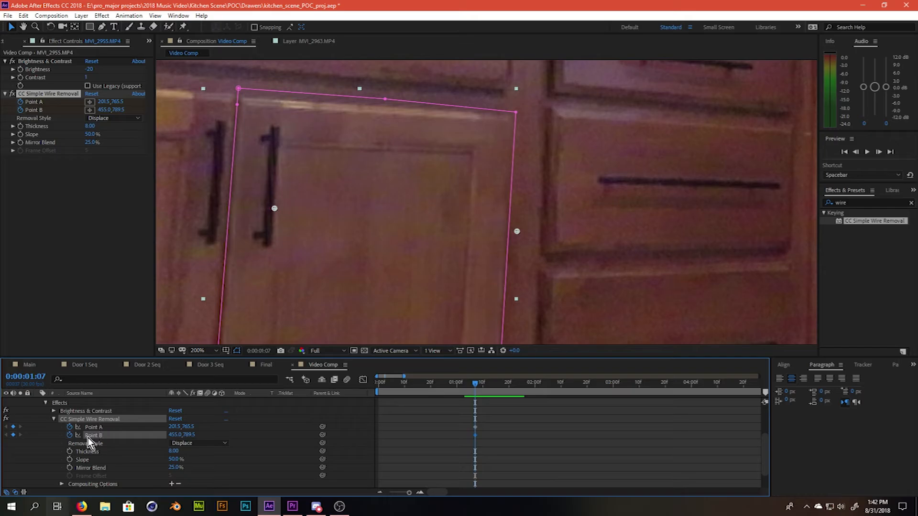
- Keyframe both points to follow the wire as the door opens, ending with Point A at 358.5,768.5 and Point B at 465.5,777.0
drag(476, 380, 506, 376)
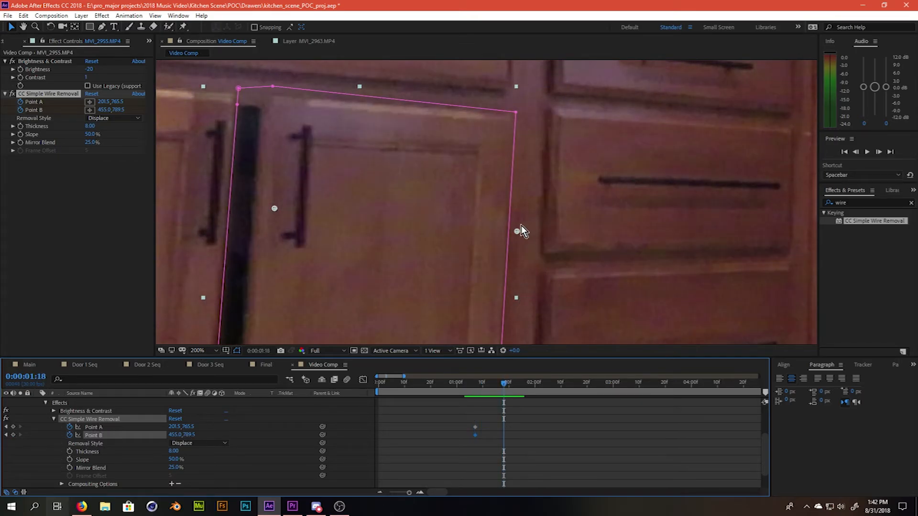
drag(518, 229, 526, 220)
drag(274, 207, 294, 206)
drag(519, 384, 488, 385)
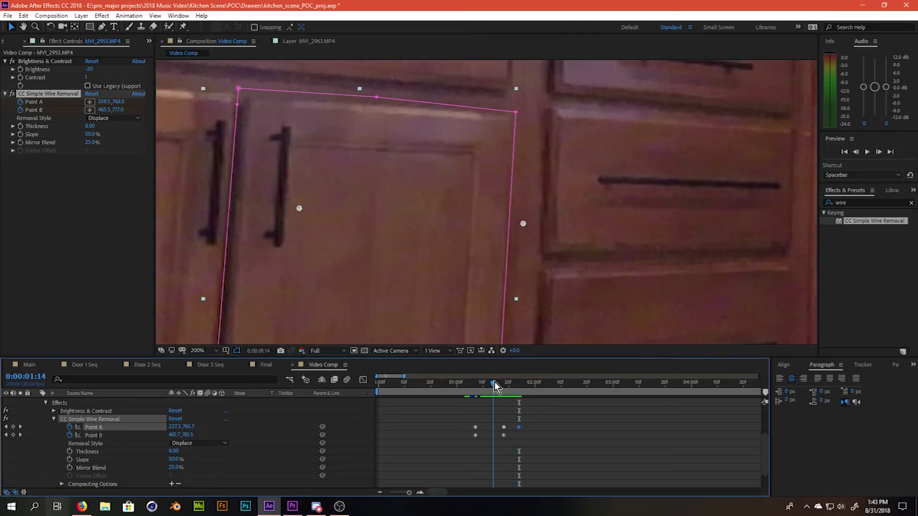
drag(521, 228, 522, 233)
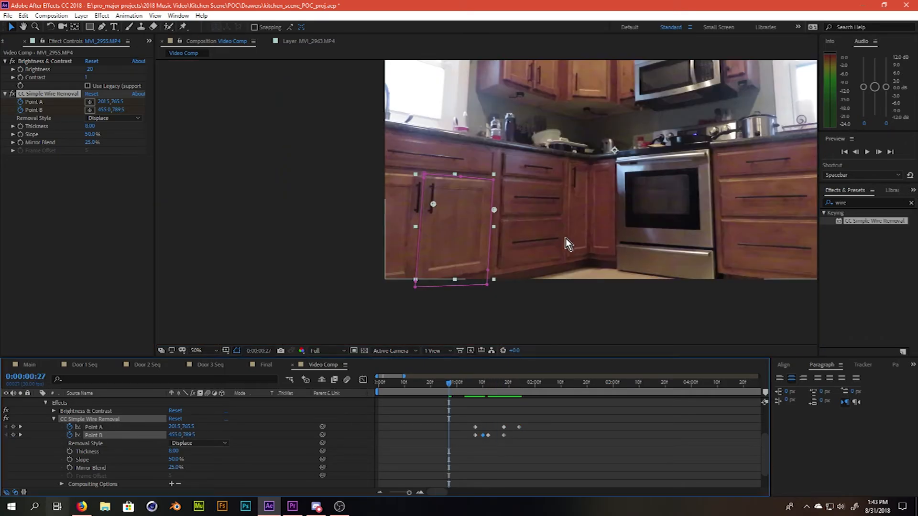
- Play back the door opening from 0:00:00:24 and check the wire removal across the whole kitchen
drag(449, 383, 440, 387)
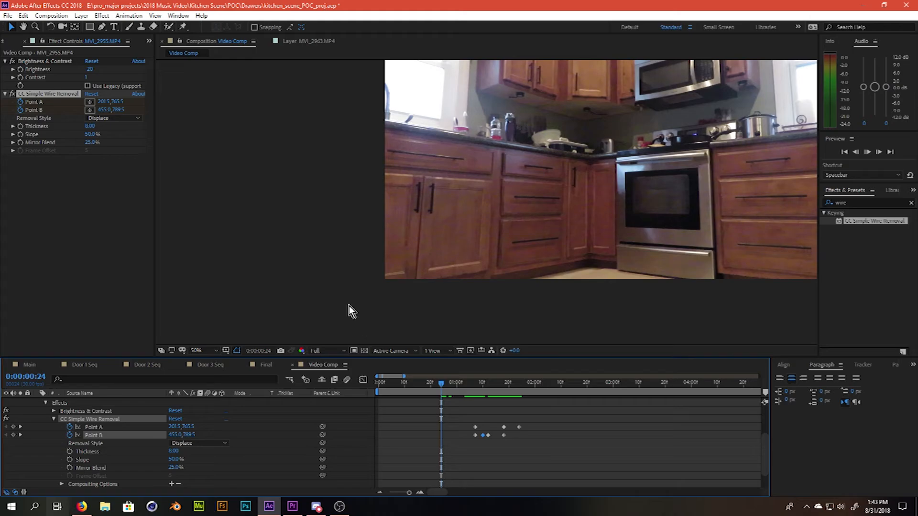
key(space)
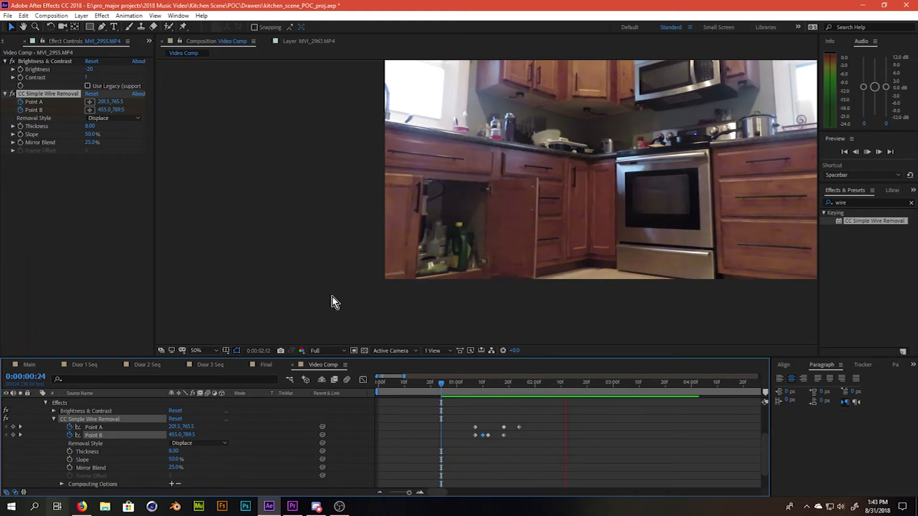
key(space)
drag(311, 283, 202, 332)
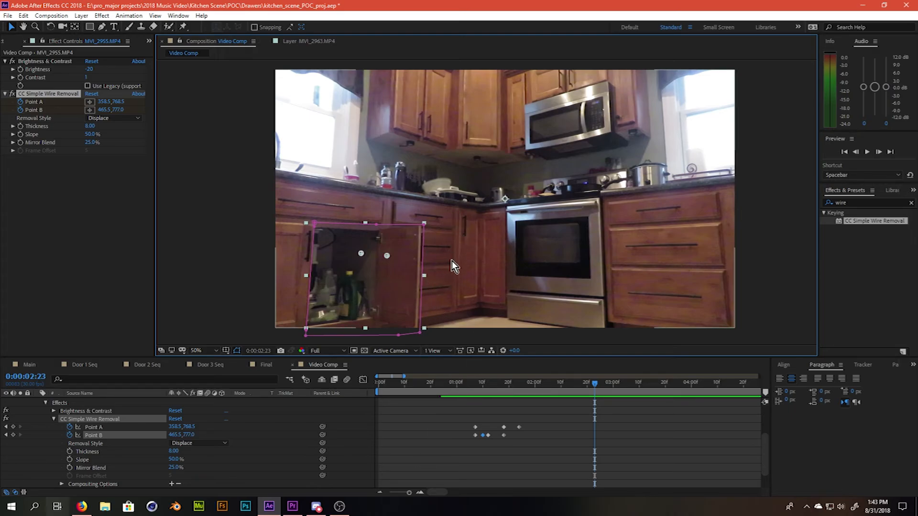
click(468, 392)
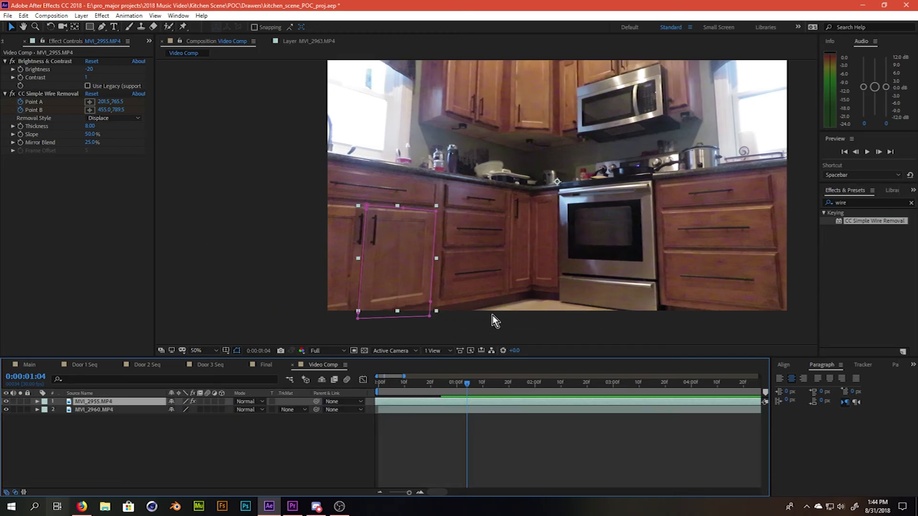
- Inspect the moving doors and drawers in the Main composition up to 0:00:01:12 and return to Video Comp
click(42, 363)
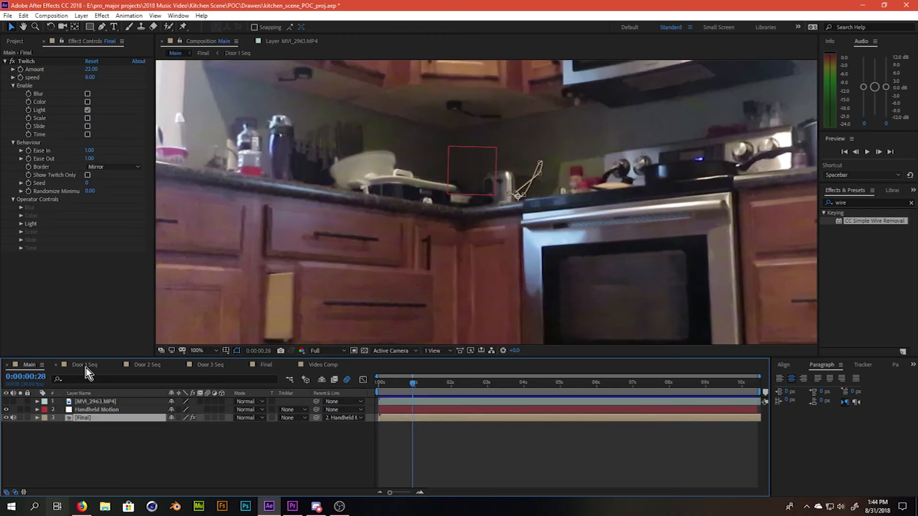
drag(419, 389, 431, 389)
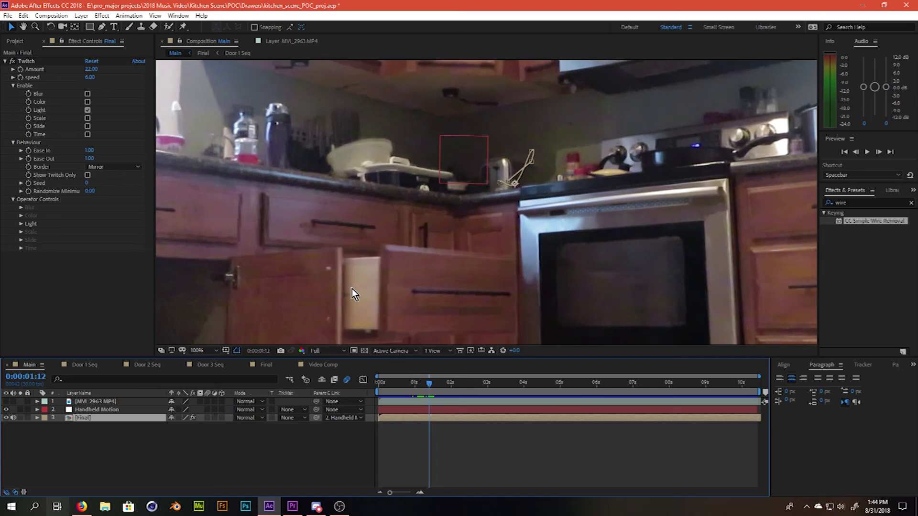
scroll(373, 289, down, 2)
click(323, 364)
key(space)
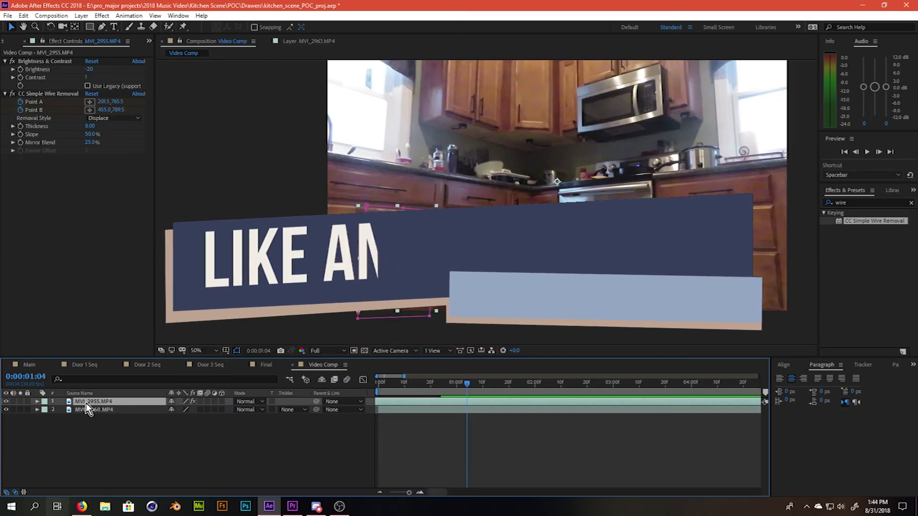